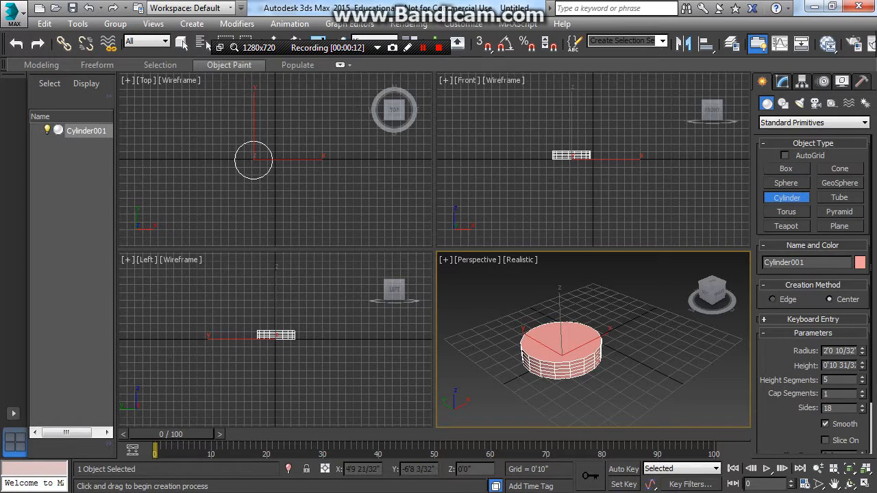
Set the cylinder's height segments to 1 and slice it into a wedge with Slice To at -51.5
drag(862, 382, 818, 469)
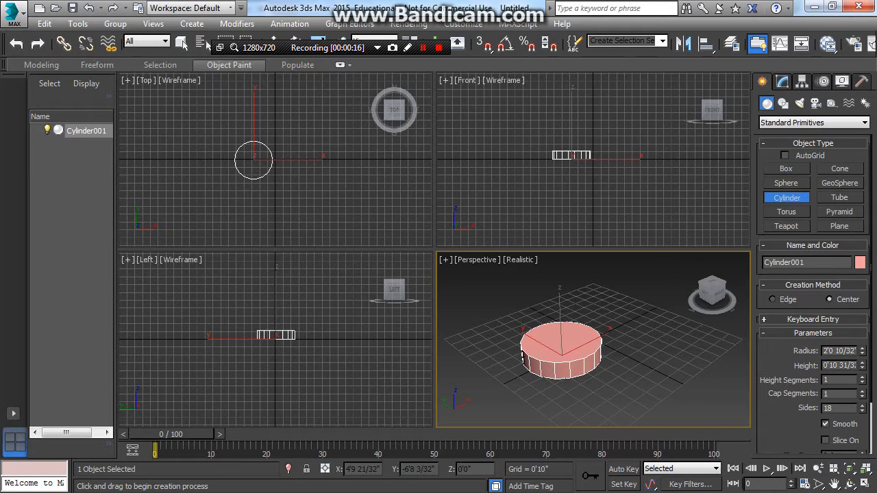
scroll(813, 309, down, 3)
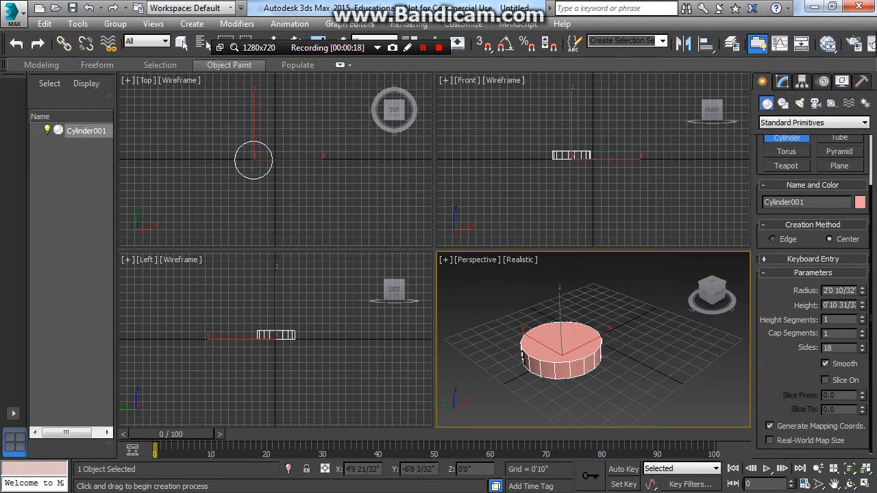
click(825, 380)
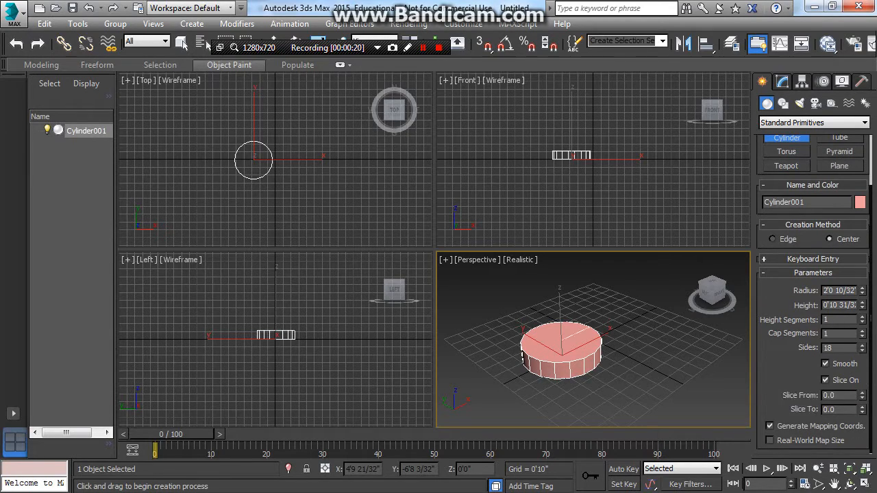
drag(862, 410, 861, 481)
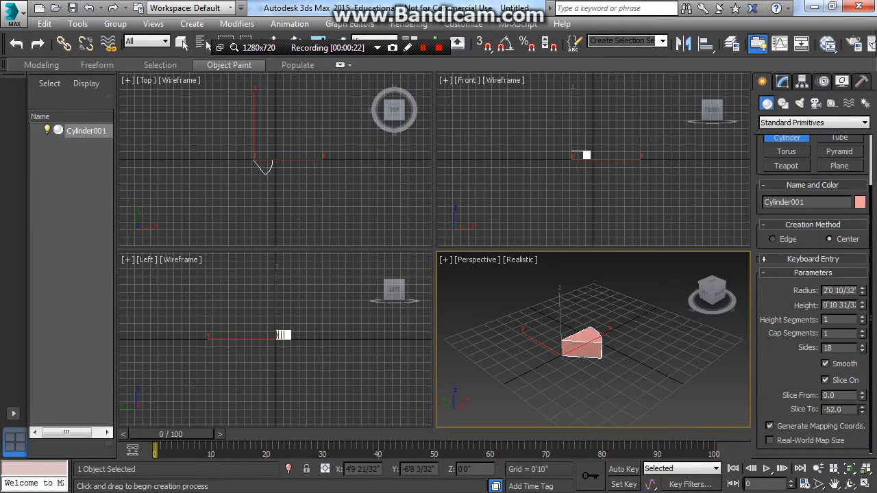
scroll(593, 339, up, 4)
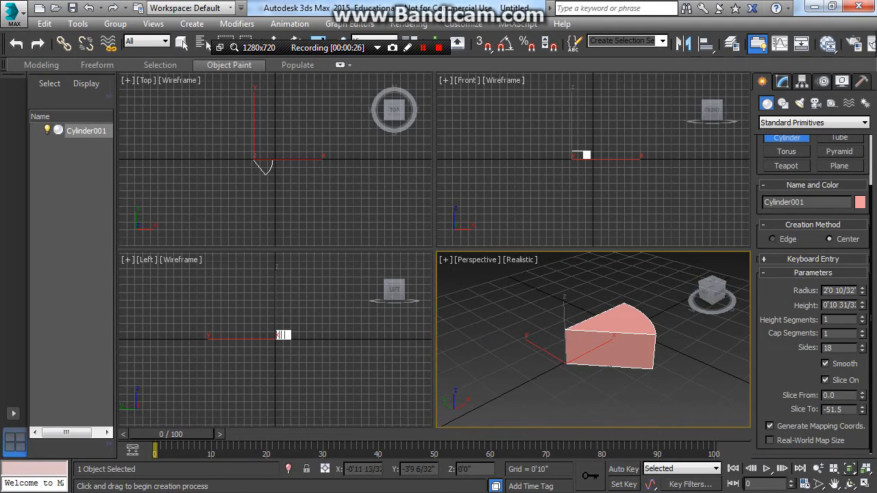
Create nine spheres of varied sizes on the grid in front of the wedge's cut face in the Perspective view
click(864, 484)
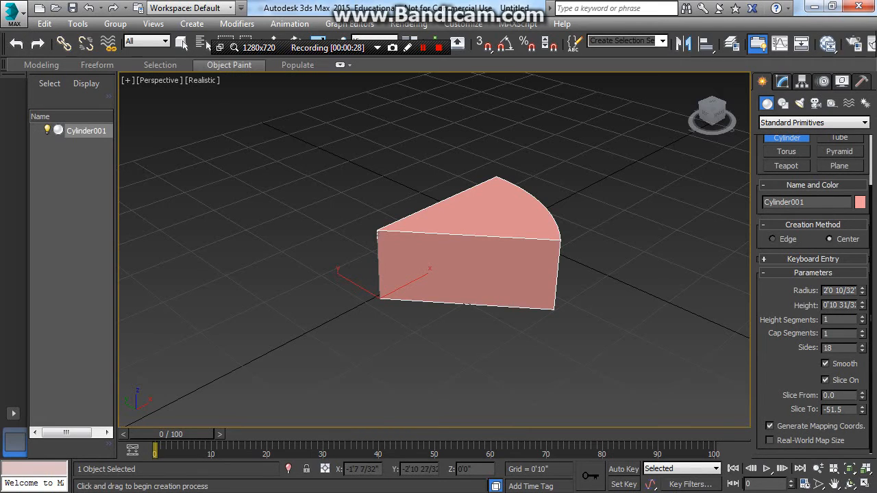
alt+middle_drag(600, 370, 695, 398)
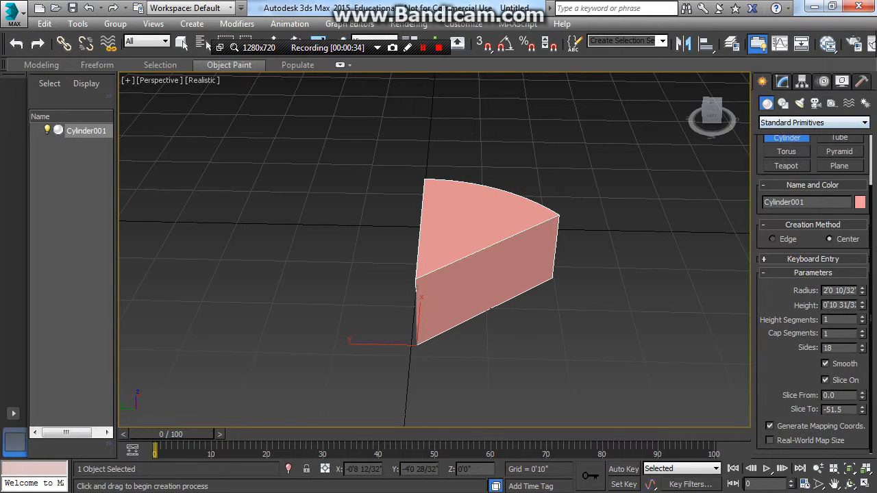
scroll(813, 287, up, 3)
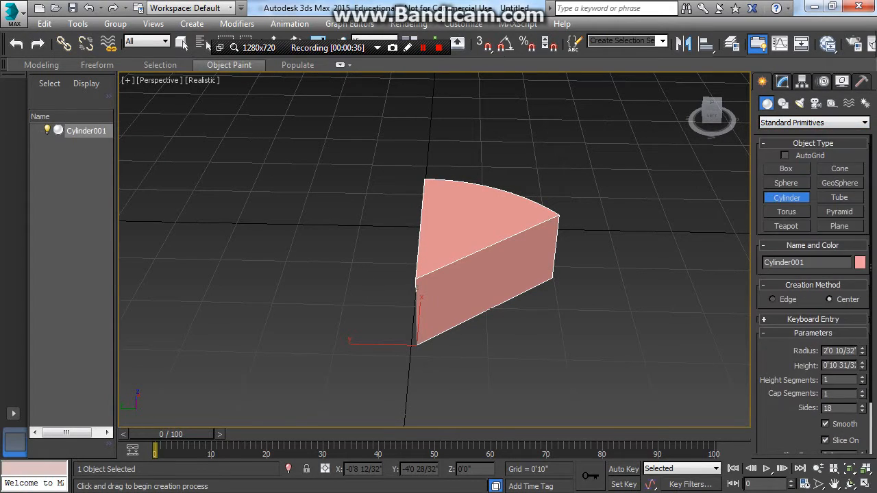
click(786, 183)
click(613, 361)
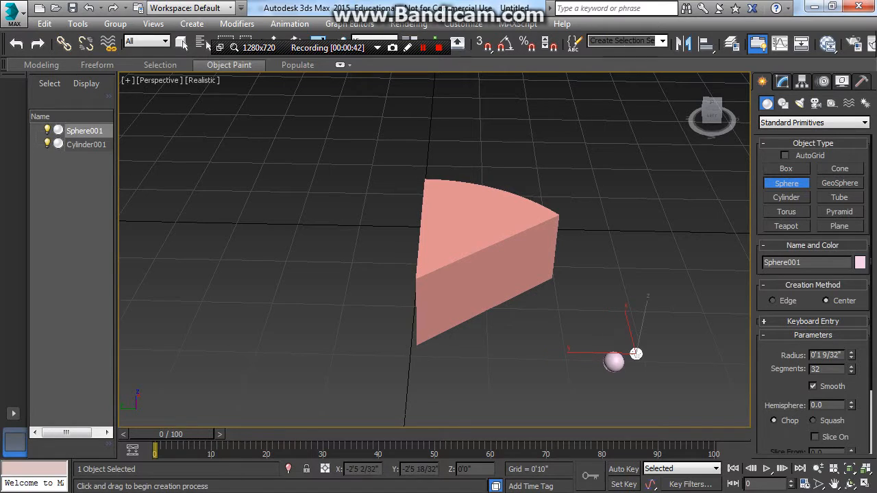
drag(637, 353, 646, 355)
drag(654, 310, 612, 334)
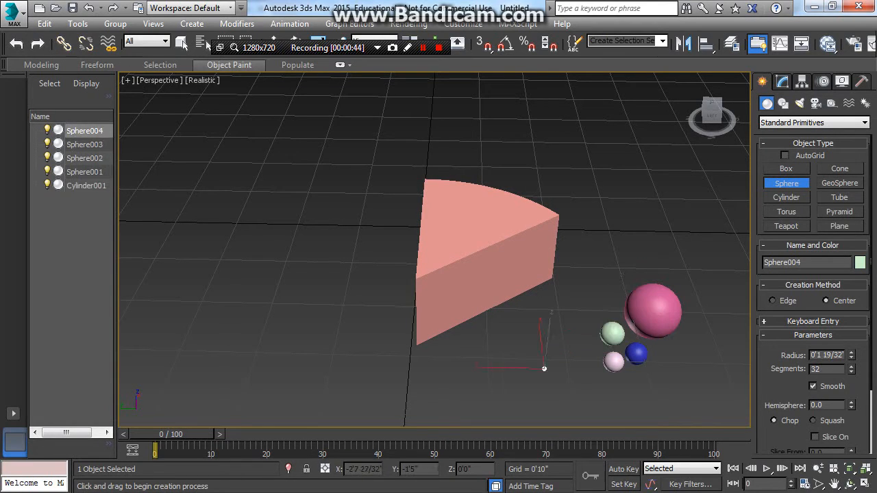
drag(542, 365, 611, 371)
drag(587, 336, 609, 313)
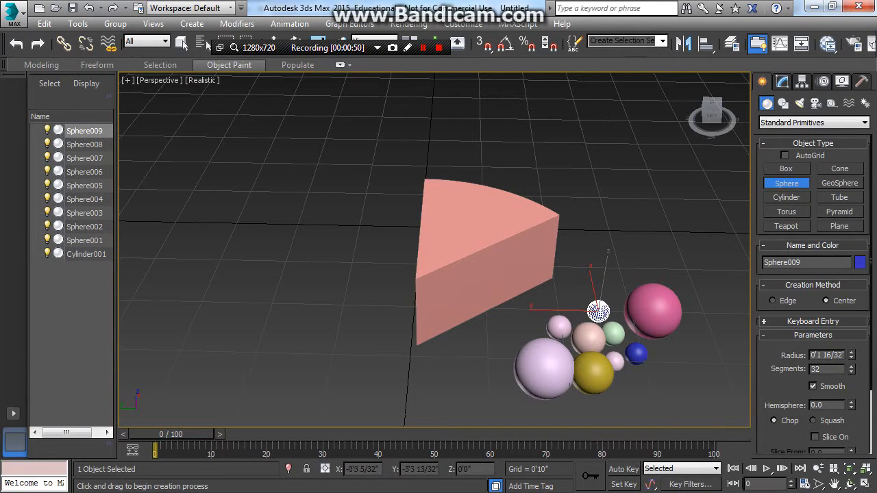
Select all nine spheres and convert them to Editable Poly
click(183, 43)
right_click(599, 312)
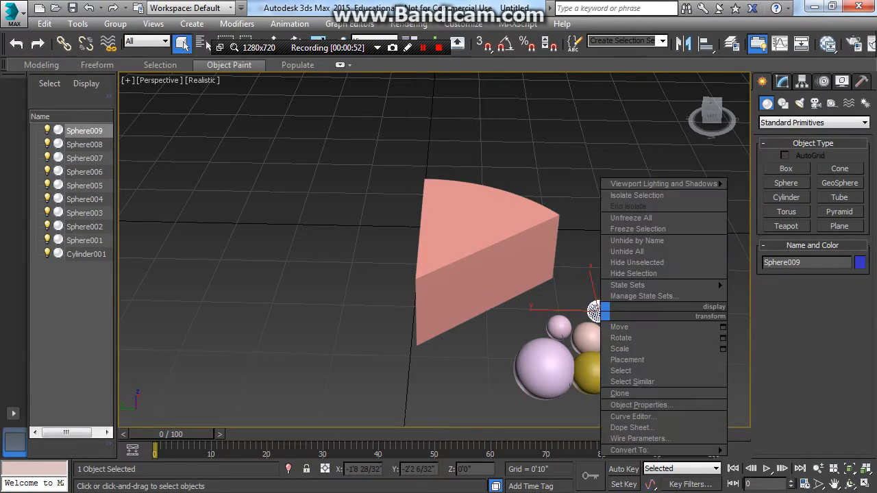
key(Escape)
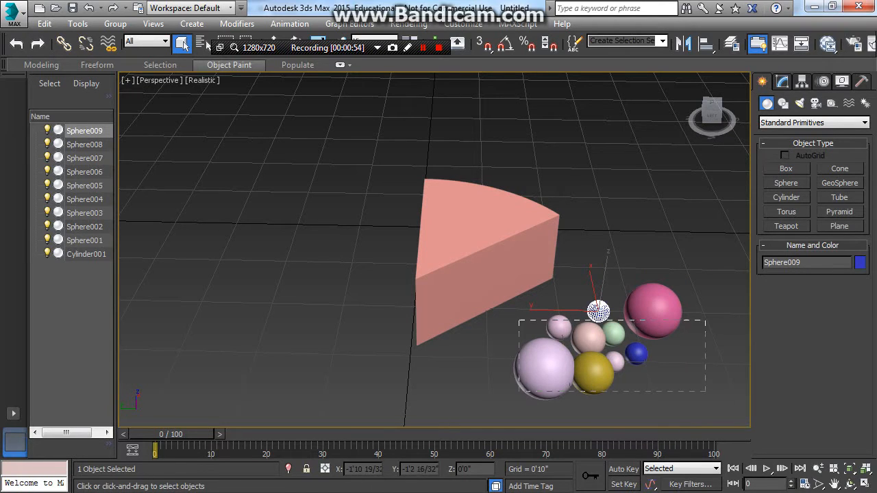
drag(705, 318, 707, 316)
right_click(648, 315)
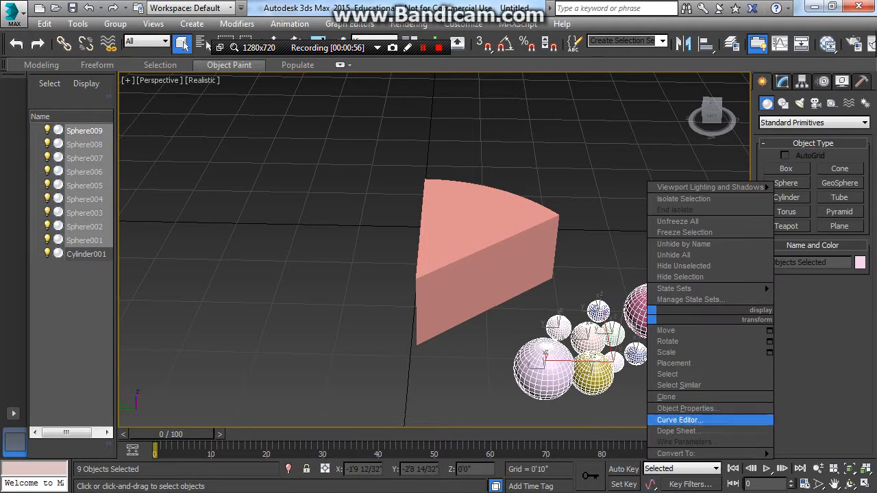
mouse_move(678, 453)
click(598, 465)
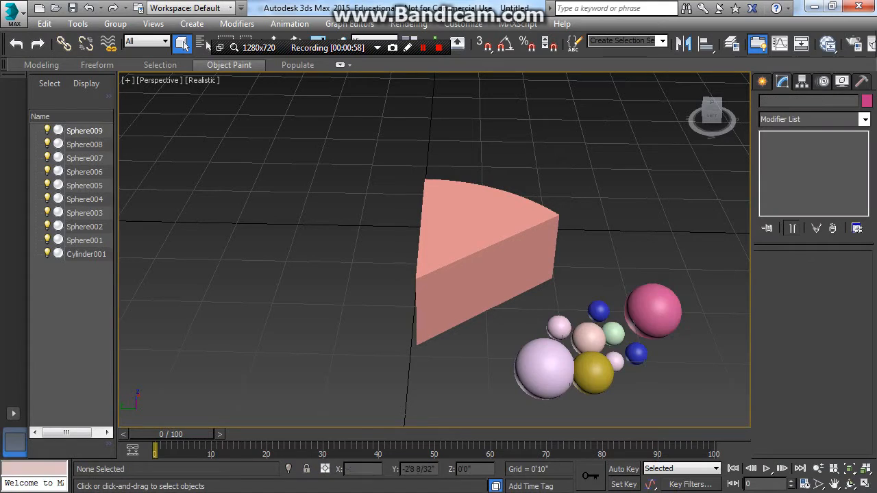
click(652, 312)
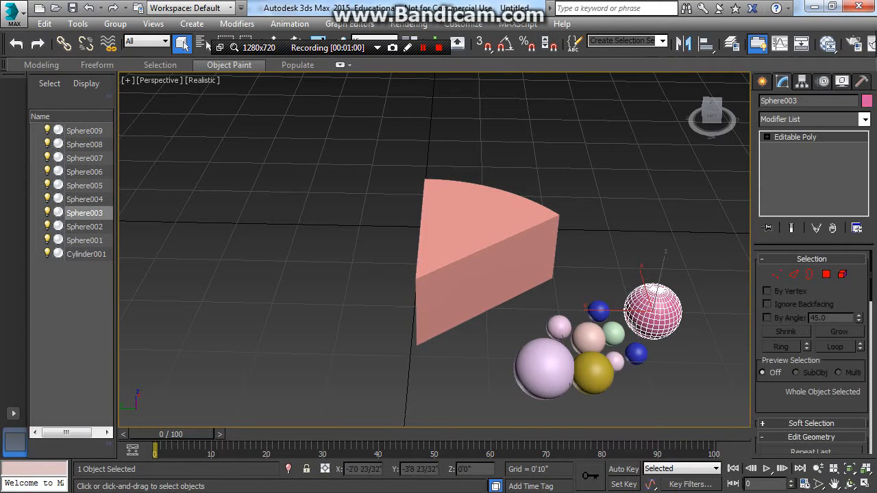
drag(642, 376, 662, 293)
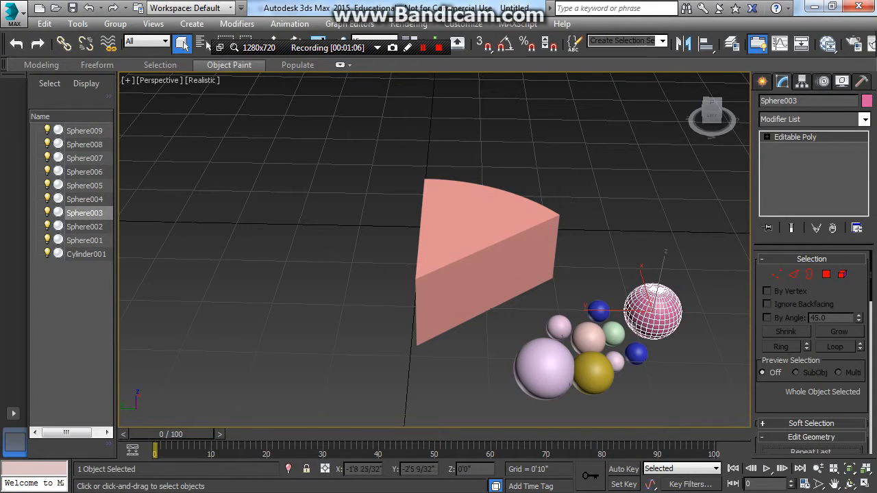
click(599, 311)
click(653, 311)
Move the small pink sphere beside the wedge and the salmon sphere onto the wedge's cut face in the Top view
click(865, 484)
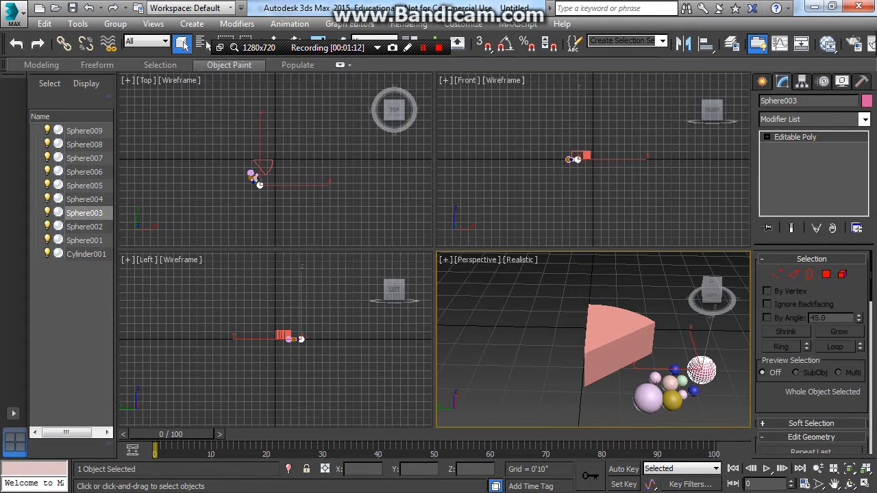
scroll(573, 170, up, 6)
middle_drag(574, 170, 562, 271)
scroll(365, 189, up, 5)
middle_drag(365, 190, 703, 276)
scroll(353, 196, up, 3)
middle_drag(354, 196, 444, 169)
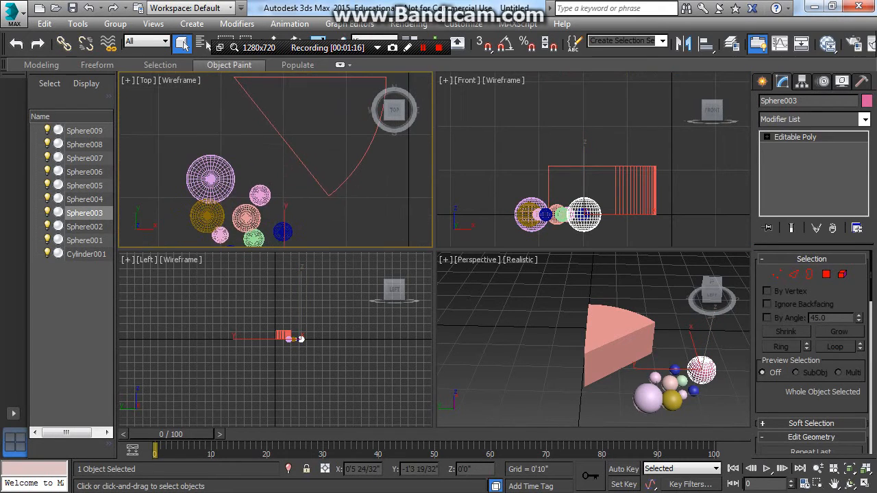
click(260, 195)
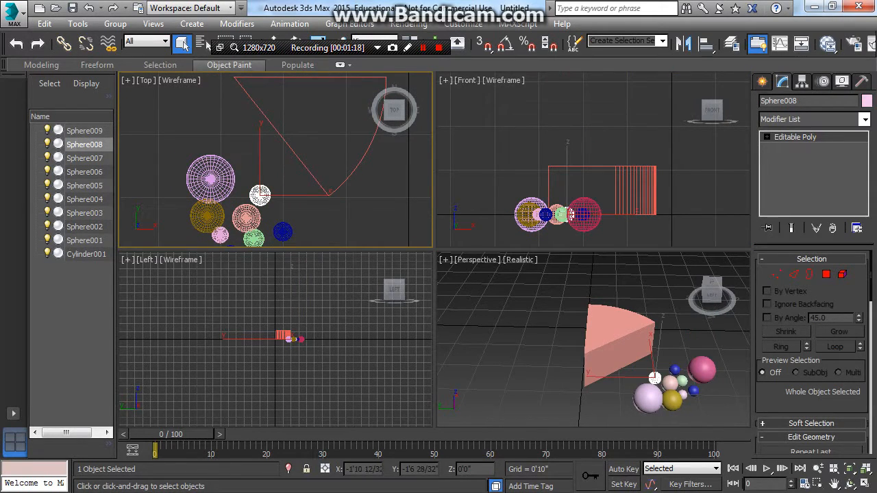
key(w)
drag(260, 194, 293, 155)
click(246, 218)
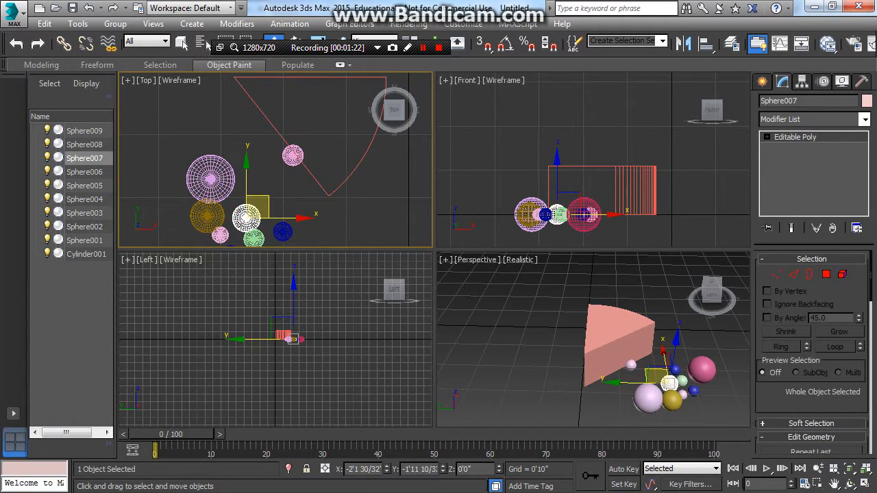
drag(246, 218, 275, 140)
Move the large lilac sphere and the olive sphere onto the two ends of the wedge's cut face in the Top view
middle_drag(275, 140, 306, 175)
click(241, 214)
drag(241, 214, 283, 141)
middle_drag(282, 142, 269, 105)
drag(224, 213, 339, 162)
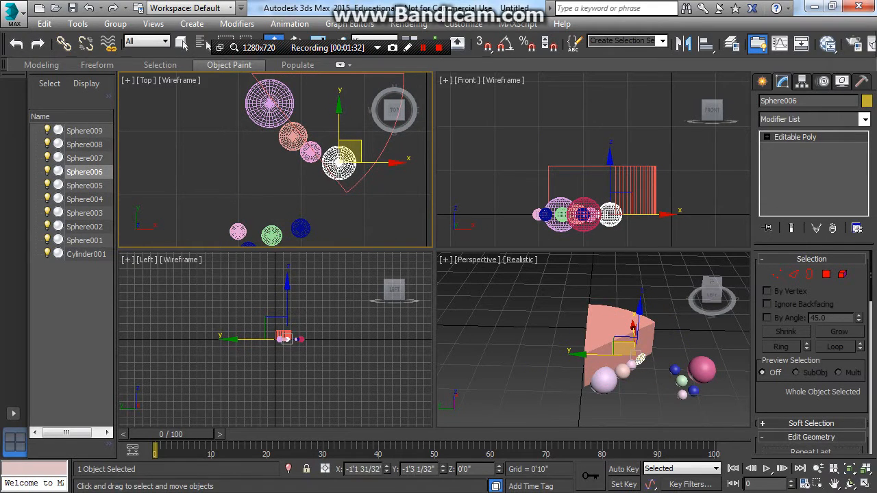
Move the light green, remaining small pink and two blue spheres onto the wedge's cut face in the Top view
drag(271, 235, 313, 154)
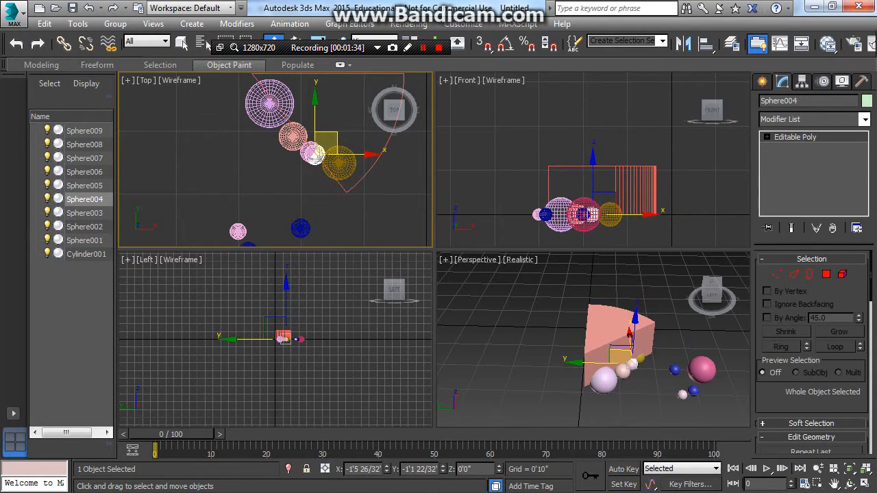
drag(238, 231, 300, 145)
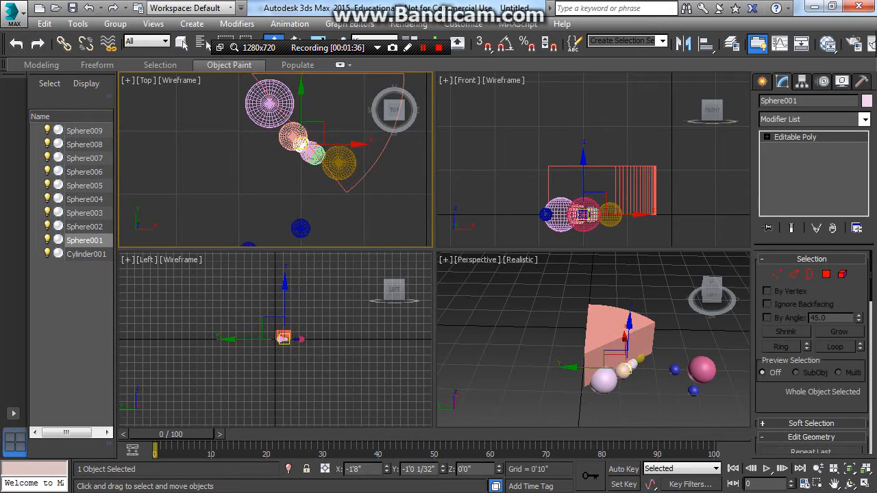
drag(300, 228, 319, 171)
drag(248, 244, 294, 141)
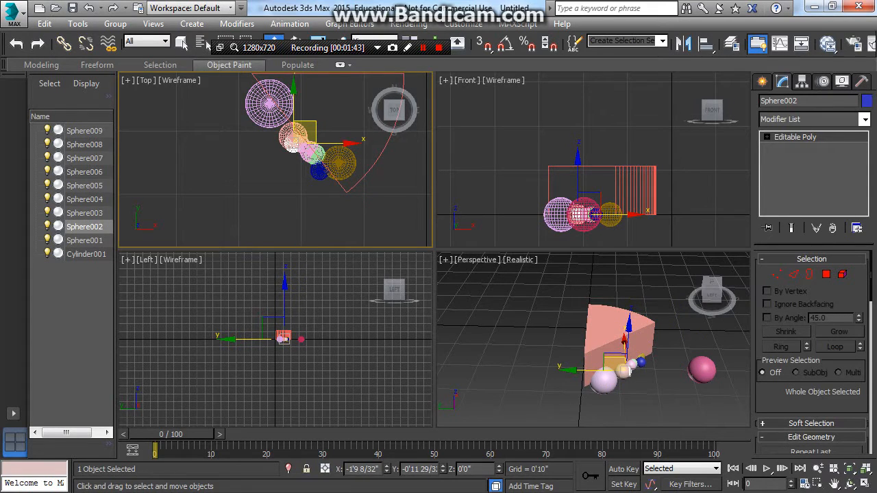
Move the large magenta sphere onto the wedge's cut face, next to the olive sphere, in the Top view
scroll(612, 412, up, 4)
middle_drag(612, 413, 528, 404)
scroll(528, 404, down, 4)
scroll(335, 190, down, 2)
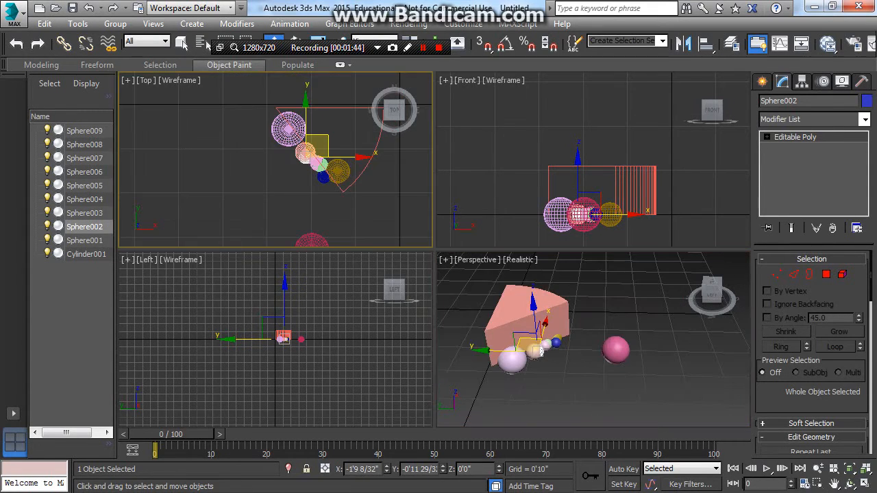
drag(312, 240, 323, 177)
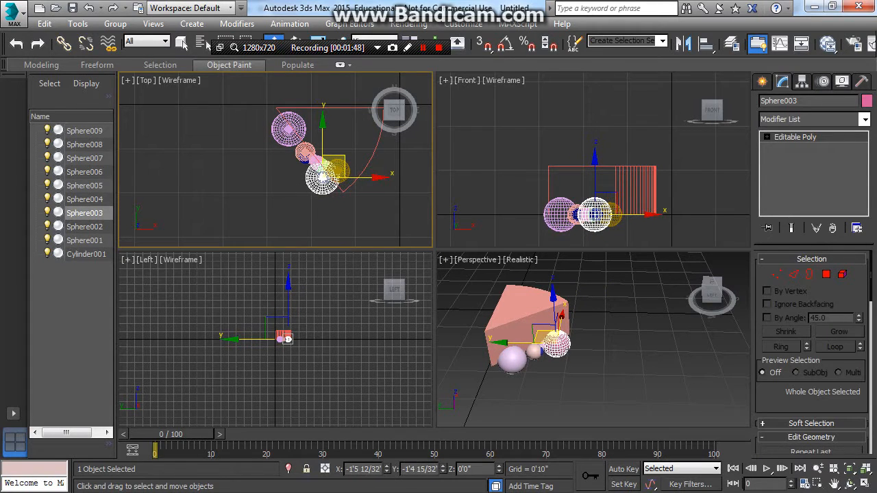
Raise the magenta, salmon, olive and small spheres to varied heights on the wedge's cut face in the Front view
scroll(510, 328, up, 3)
scroll(593, 339, up, 2)
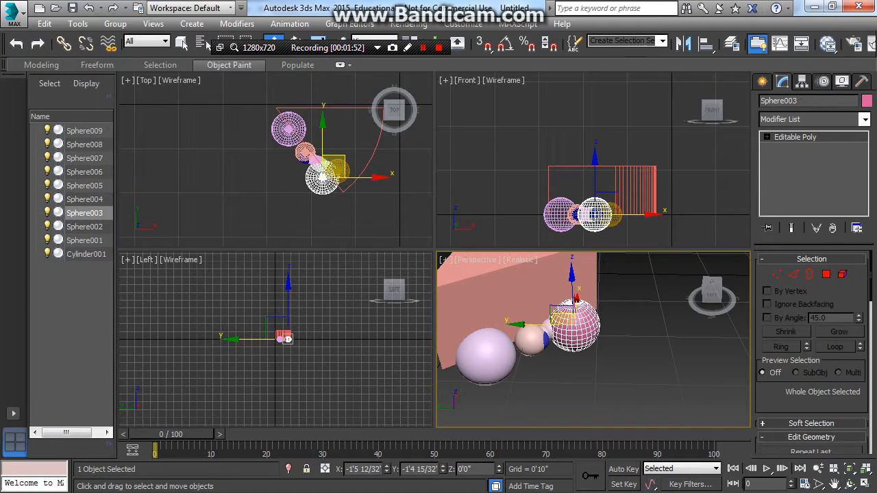
click(595, 167)
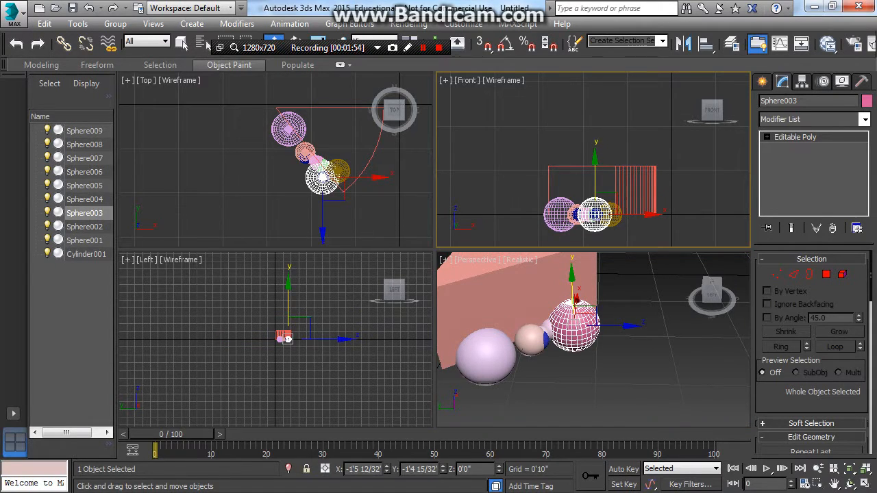
drag(595, 166, 594, 138)
drag(578, 214, 577, 182)
drag(610, 215, 566, 181)
drag(596, 214, 558, 175)
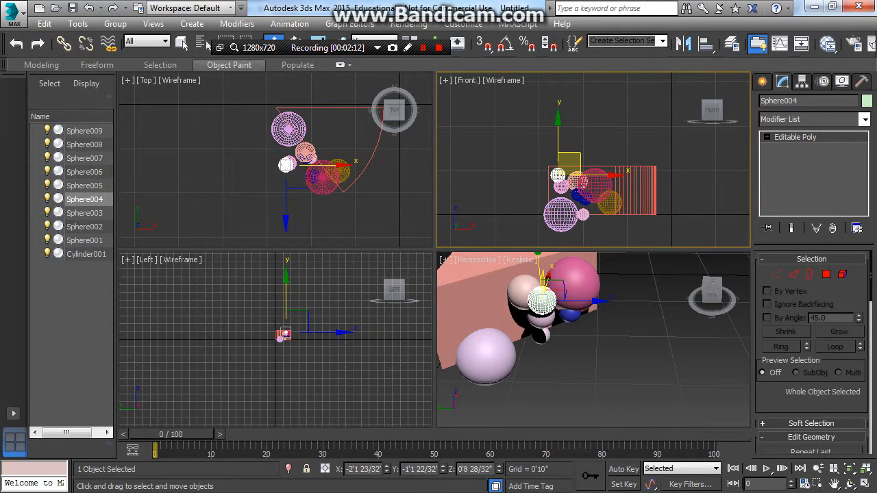
Spread the light green, small pink and small blue spheres across the wedge's cut face in the Perspective view
drag(574, 283, 475, 293)
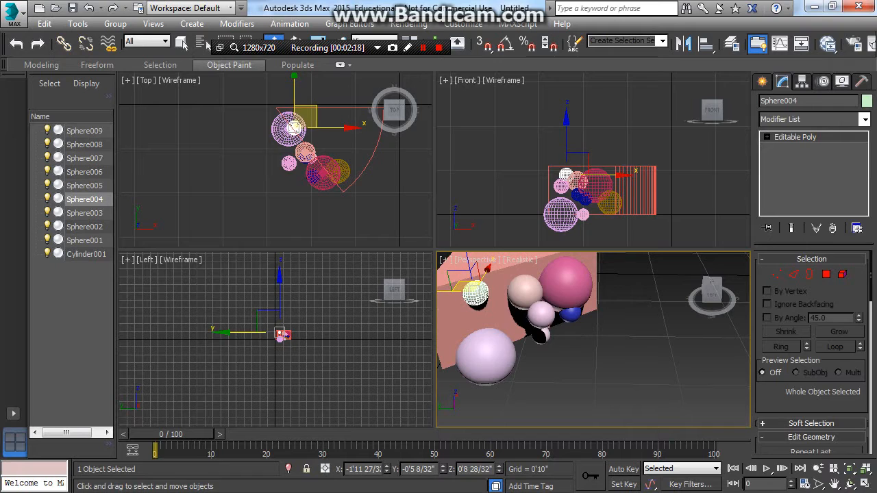
drag(541, 315, 460, 316)
drag(541, 334, 511, 321)
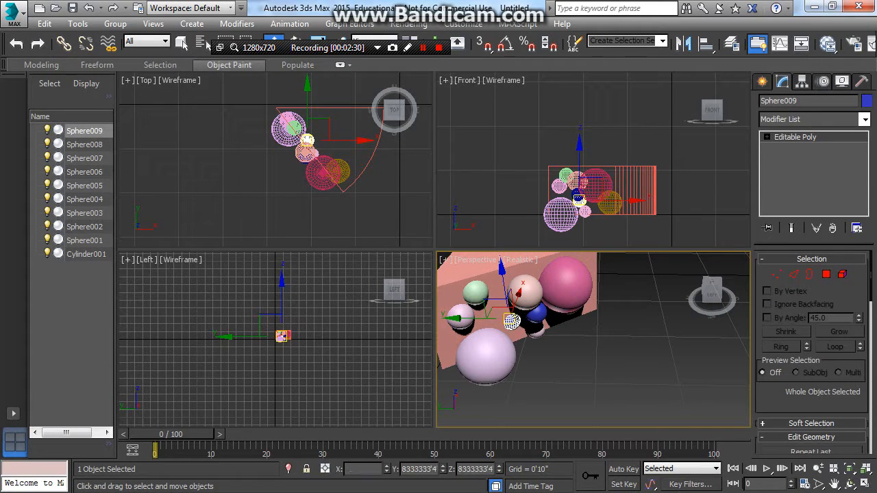
Try to attach the wedge and the surrounding spheres, except the olive one, to the large magenta sphere
alt+middle_drag(511, 322, 549, 340)
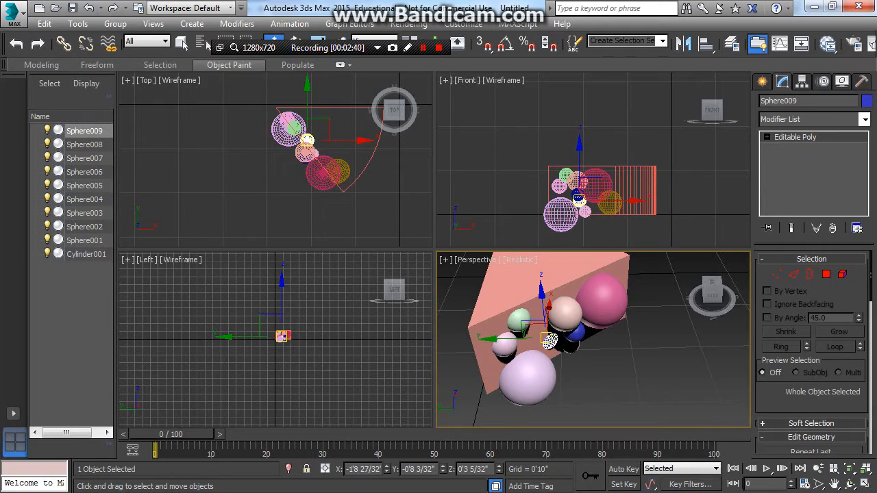
click(601, 295)
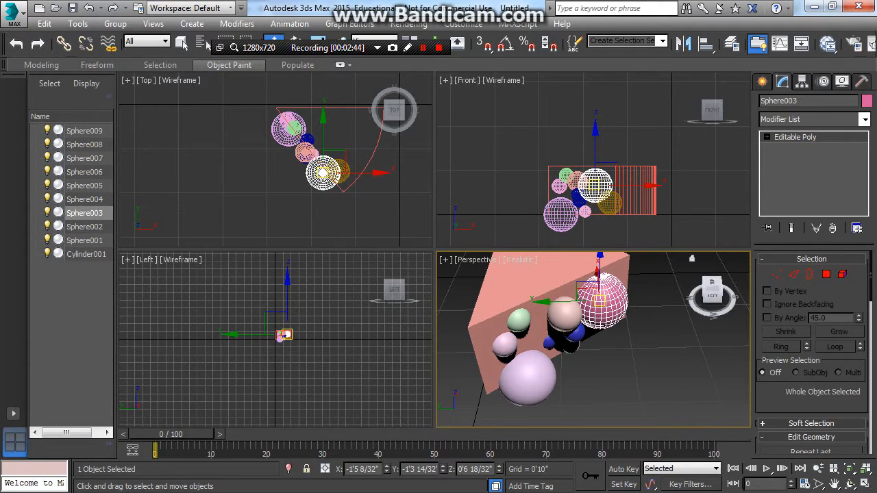
scroll(812, 352, down, 5)
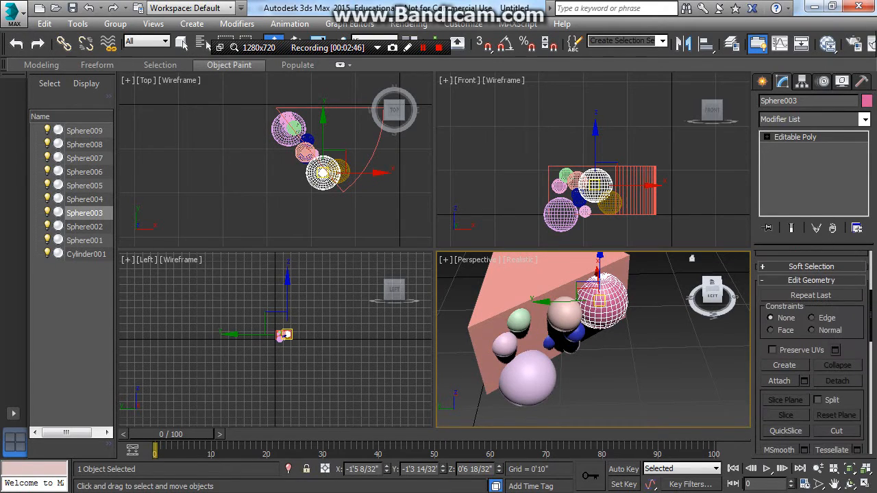
click(779, 381)
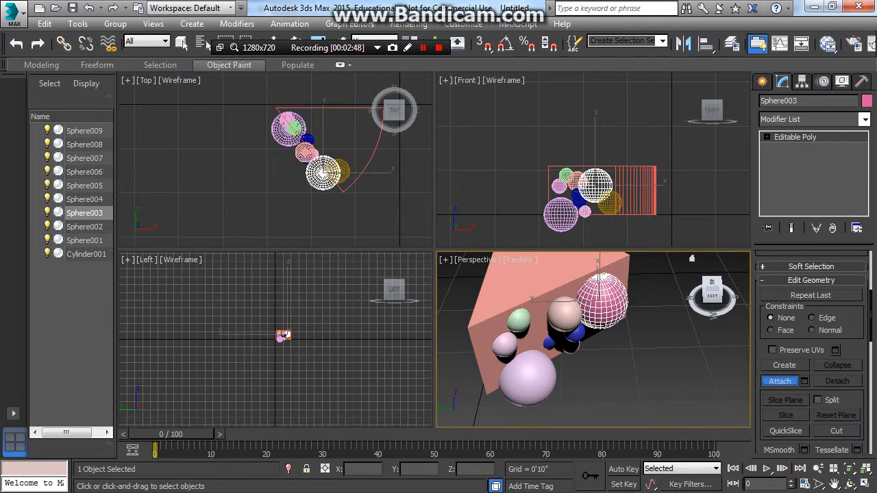
click(483, 329)
click(576, 332)
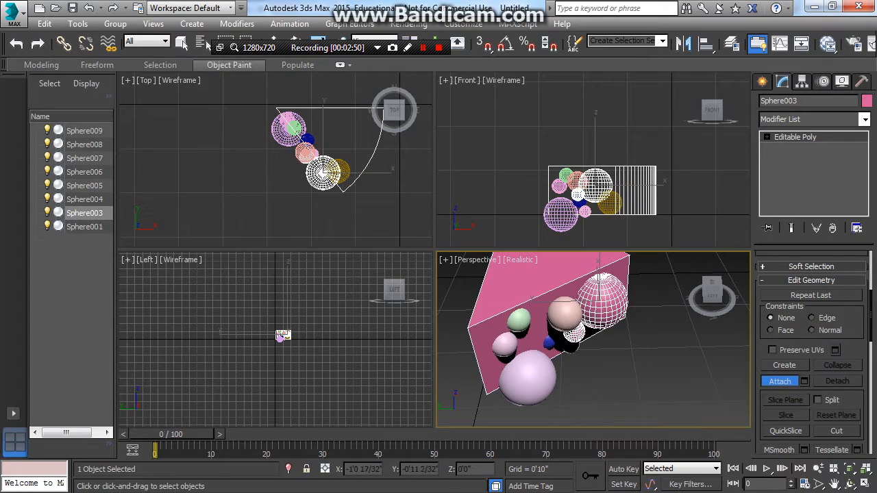
click(564, 312)
click(571, 347)
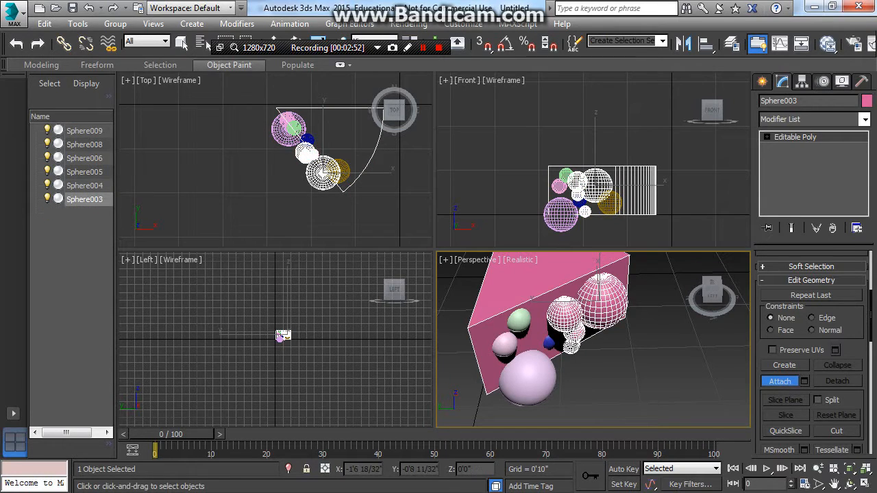
click(548, 343)
click(520, 320)
click(504, 341)
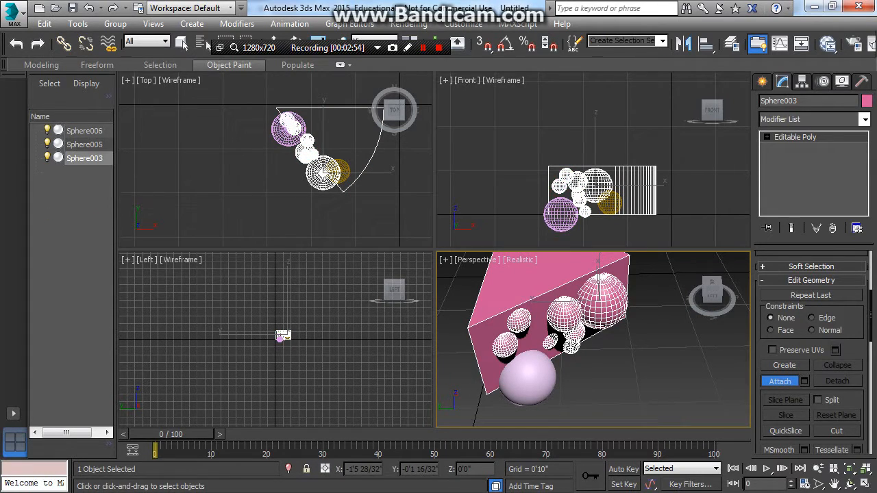
click(527, 376)
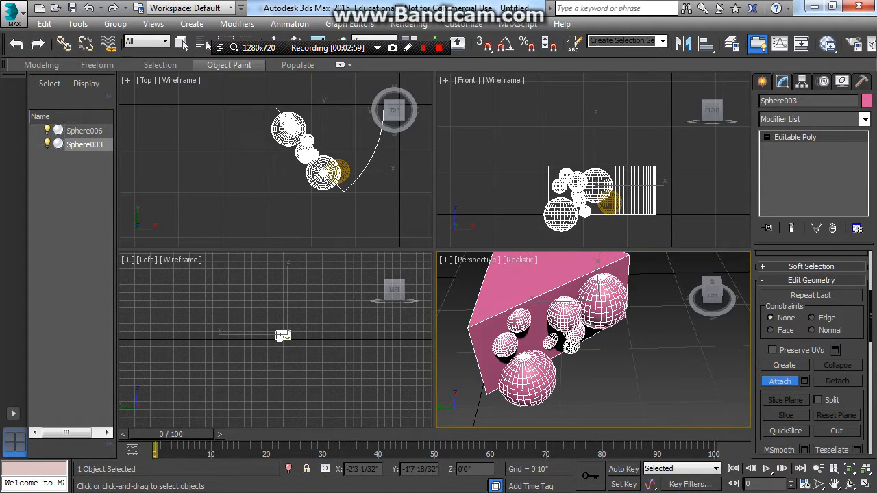
Undo the attachments so the wedge and spheres are separate objects again, with the magenta sphere selected
key(ctrl+z)
key(ctrl+z)
key(ctrl+z)
key(ctrl+z)
key(ctrl+z)
key(ctrl+z)
key(ctrl+z)
key(ctrl+z)
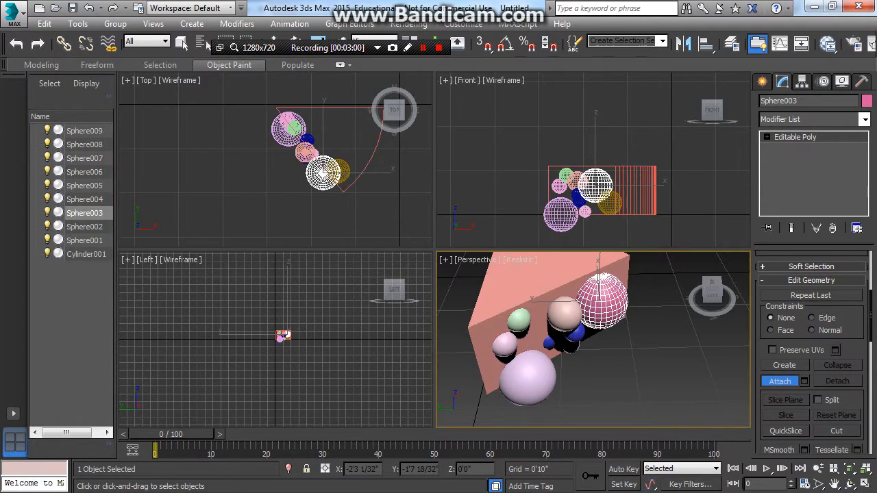
key(ctrl+z)
key(ctrl+z)
key(ctrl+z)
key(ctrl+z)
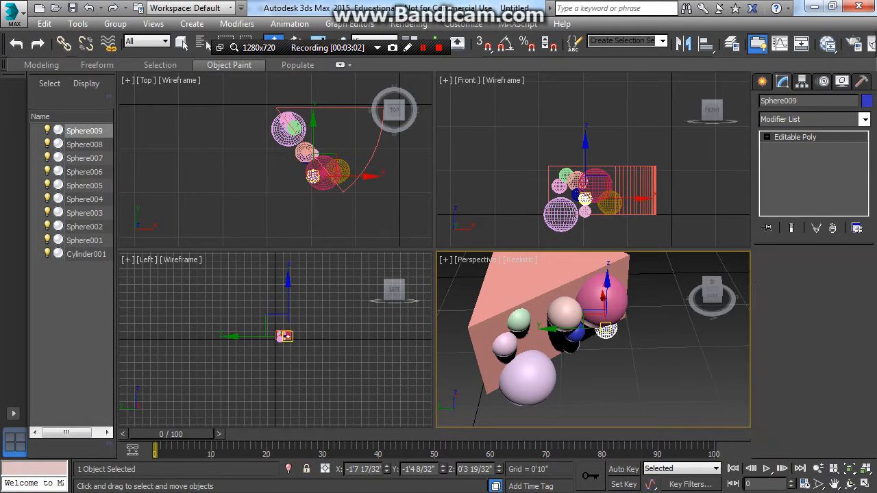
key(ctrl+z)
key(ctrl+z)
key(ctrl+z)
key(ctrl+z)
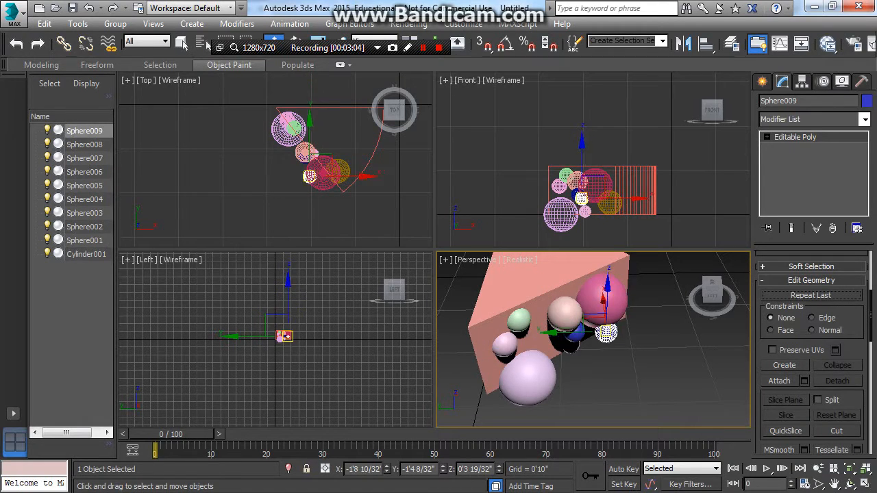
key(ctrl+z)
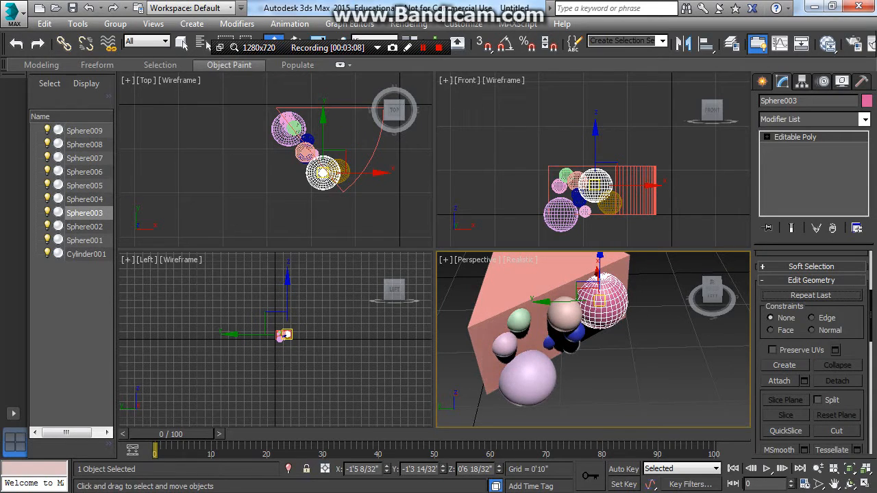
Attach the salmon, blue, light green, small pink and large lavender spheres to the magenta sphere, leaving out the wedge and olive sphere
click(779, 381)
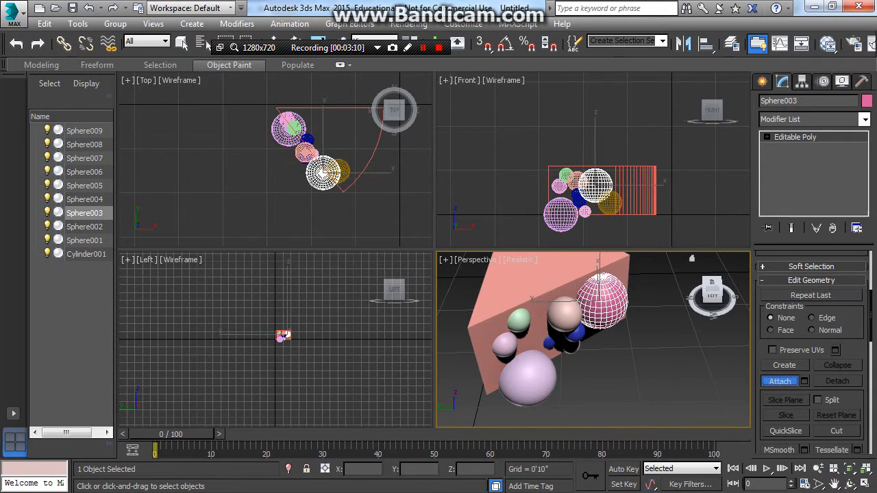
click(565, 312)
click(576, 333)
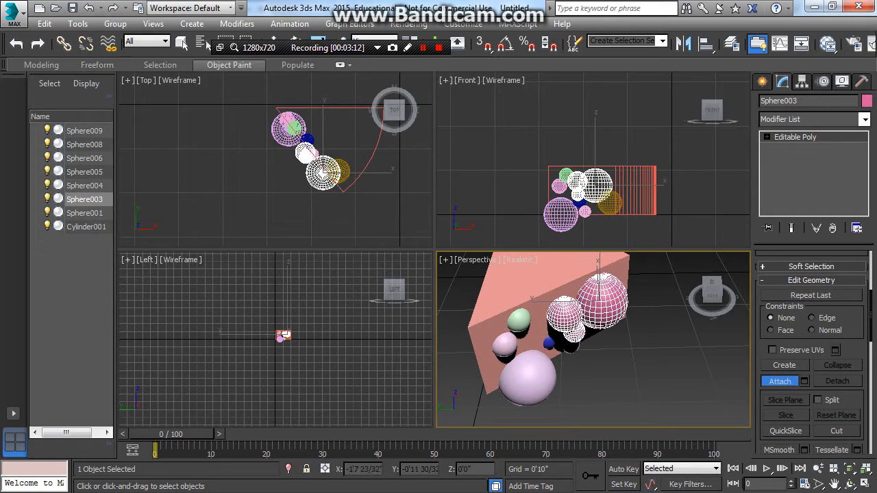
click(571, 347)
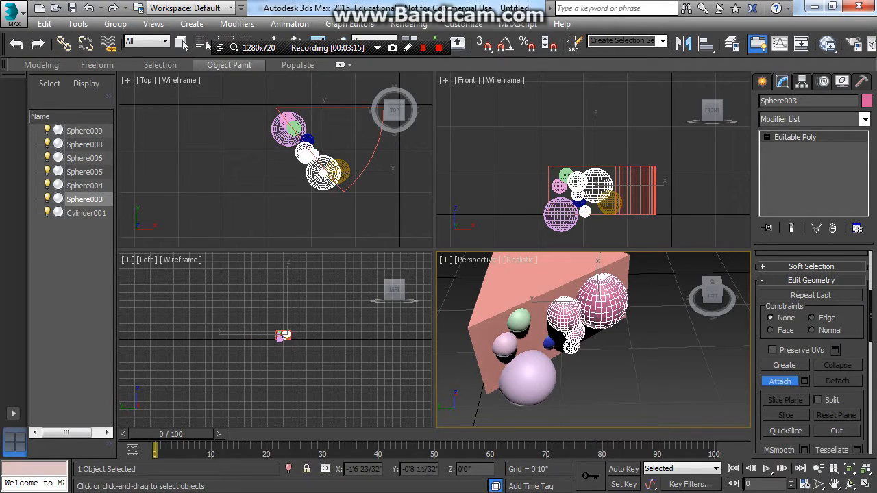
click(548, 343)
click(519, 321)
click(505, 344)
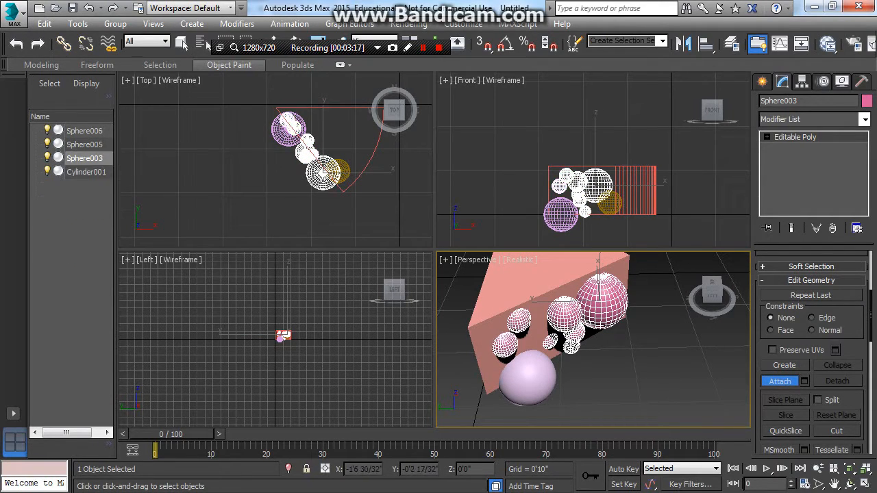
click(527, 378)
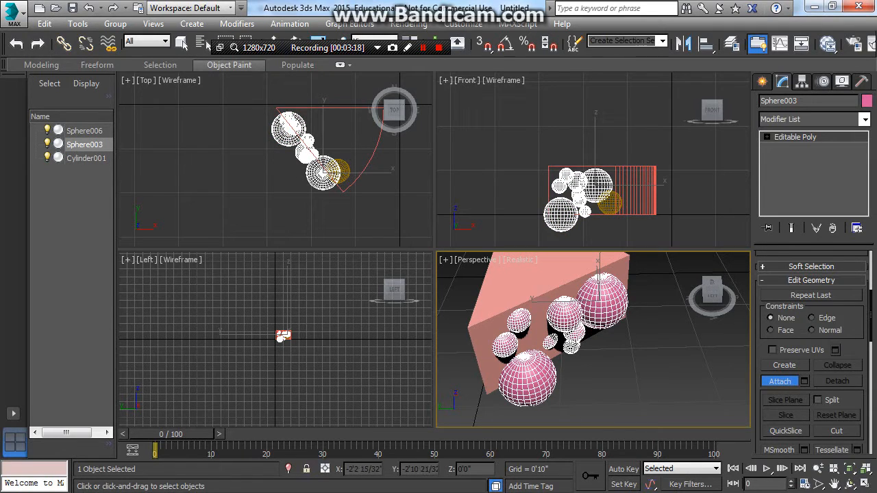
right_click(284, 335)
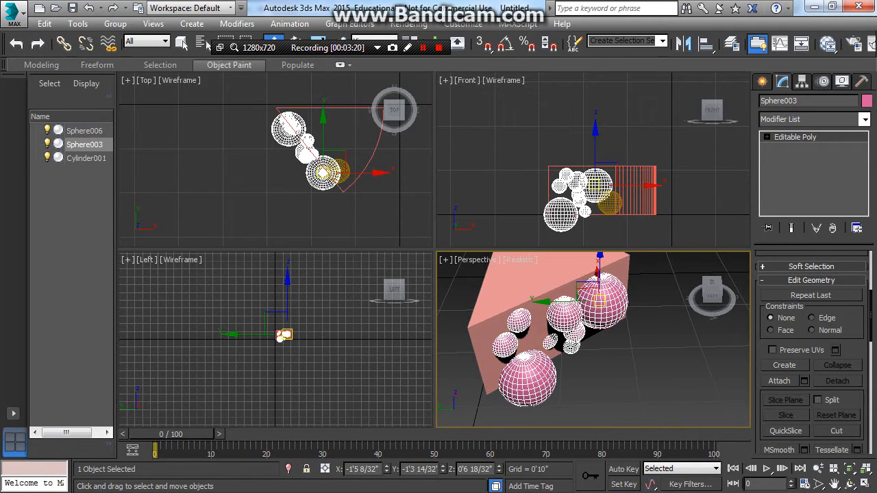
Select the cheese wedge and maximize the Perspective view on its cut face
mouse_move(562, 336)
alt+middle_down()
mouse_move(620, 356)
mouse_move(595, 344)
mouse_move(583, 312)
mouse_move(558, 336)
alt+middle_up()
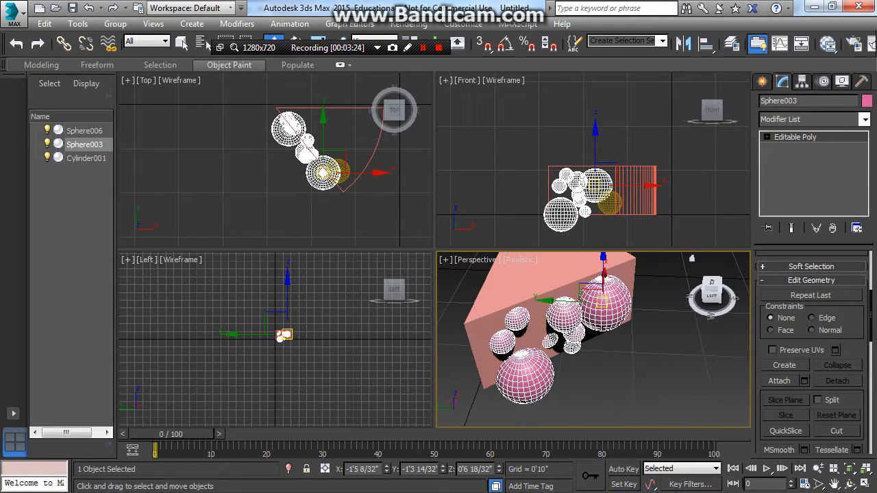
click(540, 279)
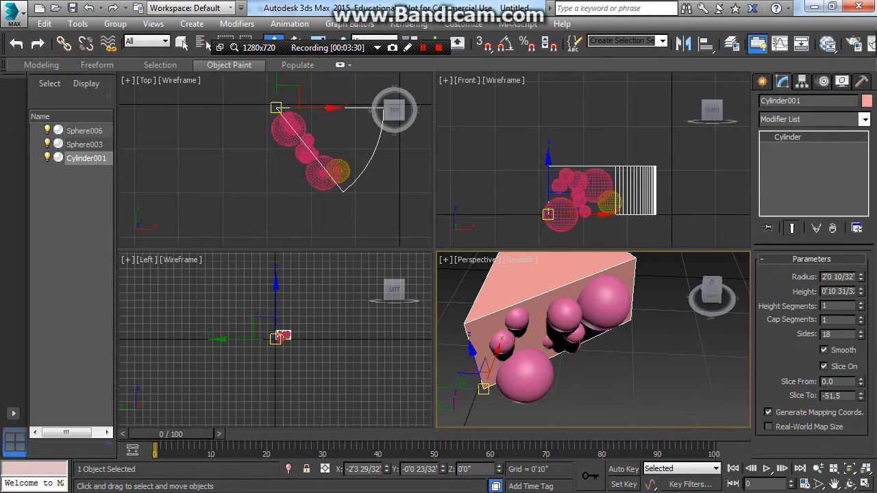
click(866, 483)
alt+middle_drag(521, 260, 582, 298)
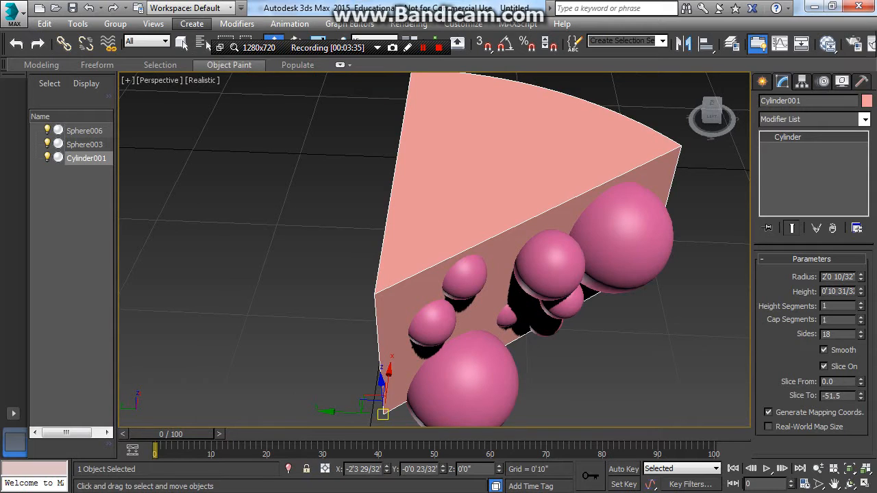
Subtract the attached spheres and the olive sphere from the wedge with a ProBoolean compound object, using the Subtraction and Move options
click(192, 23)
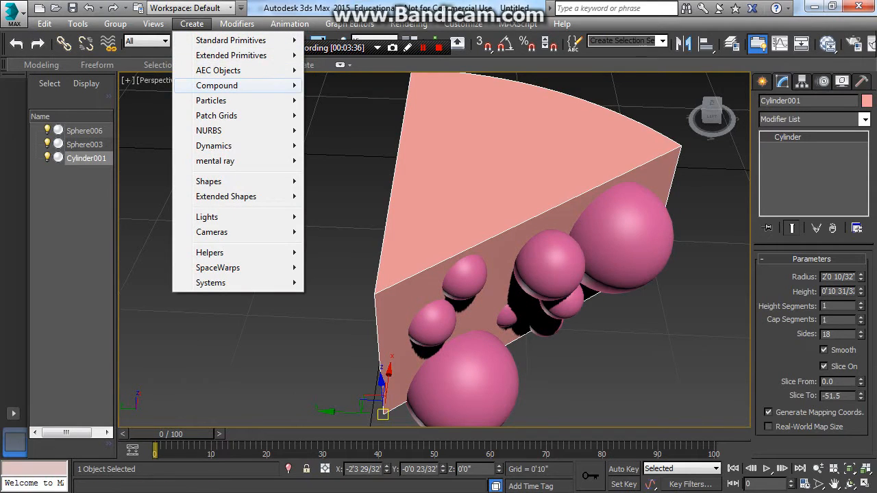
mouse_move(226, 85)
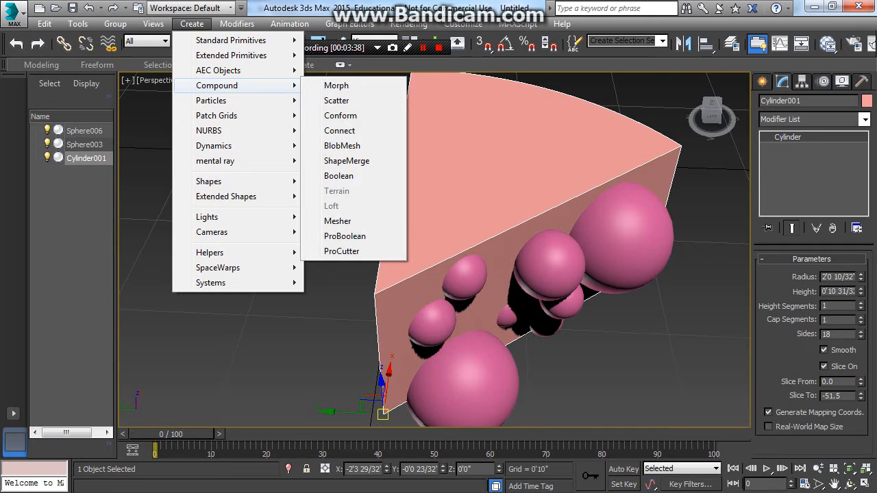
click(184, 46)
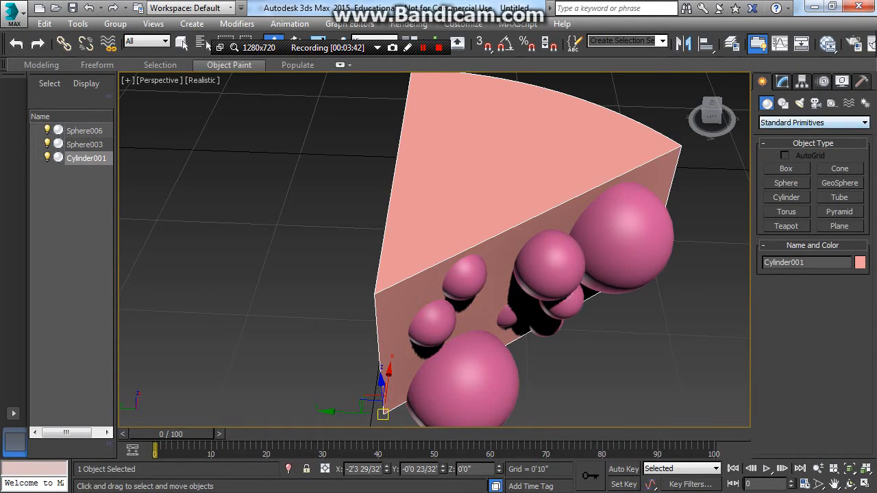
click(794, 123)
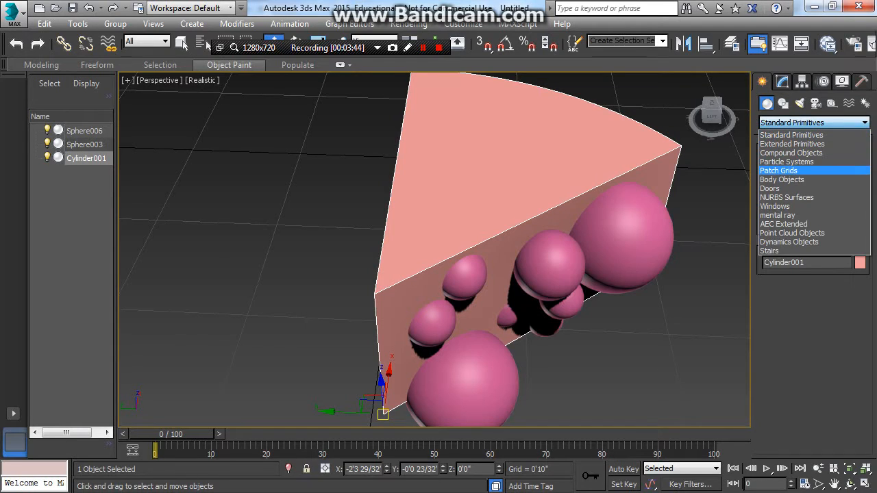
click(791, 153)
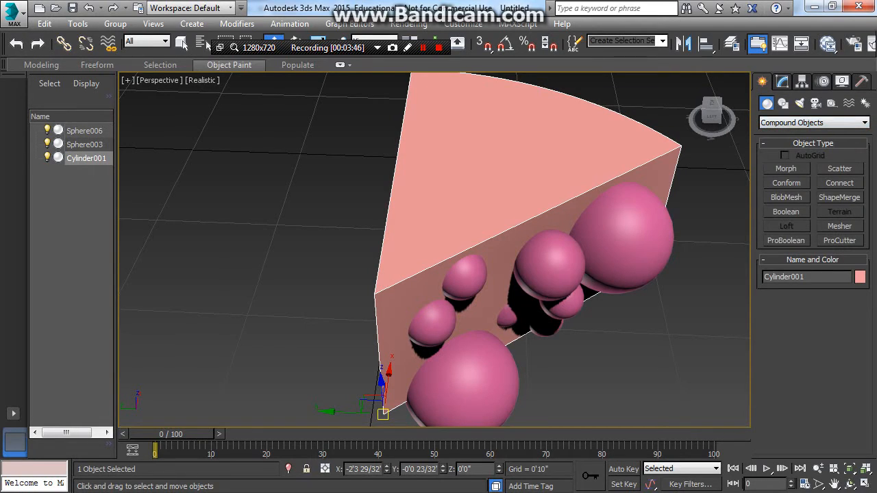
click(785, 241)
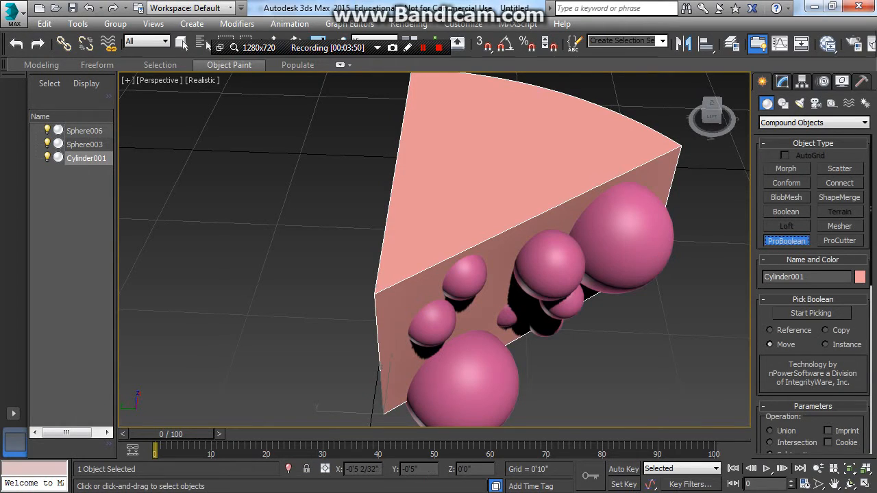
scroll(813, 343, down, 3)
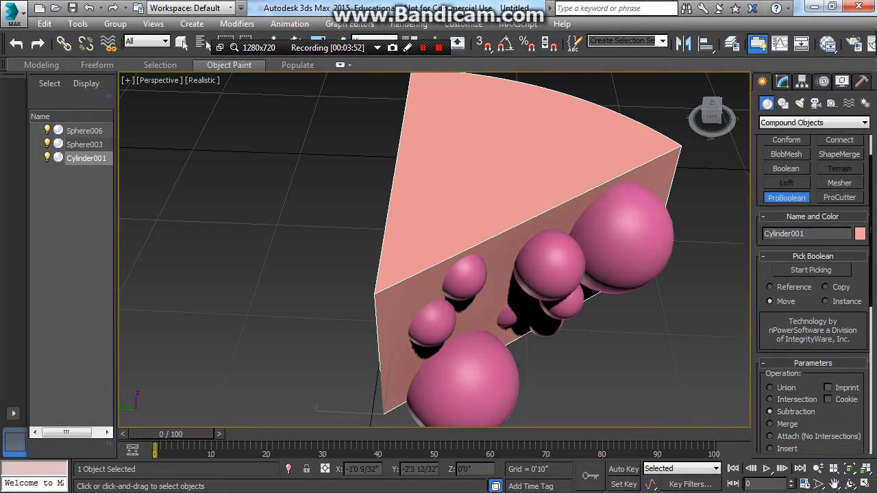
scroll(813, 342, up, 3)
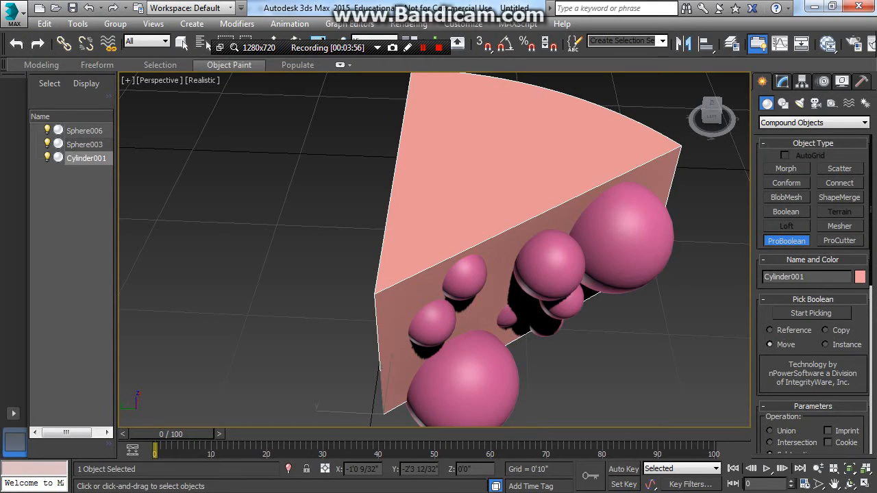
scroll(813, 287, down, 5)
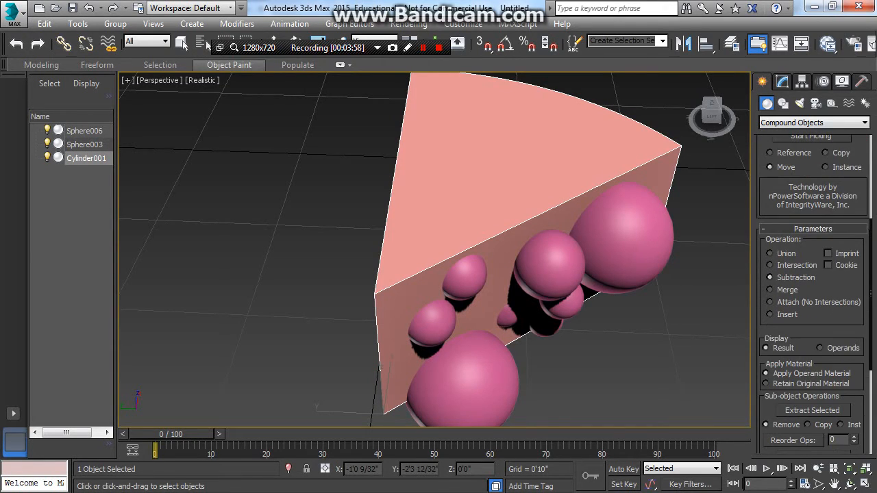
scroll(813, 287, up, 3)
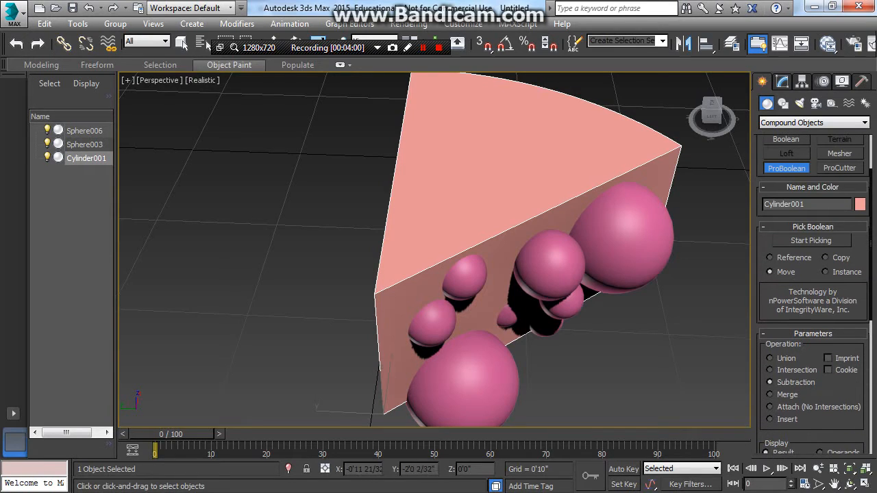
click(811, 241)
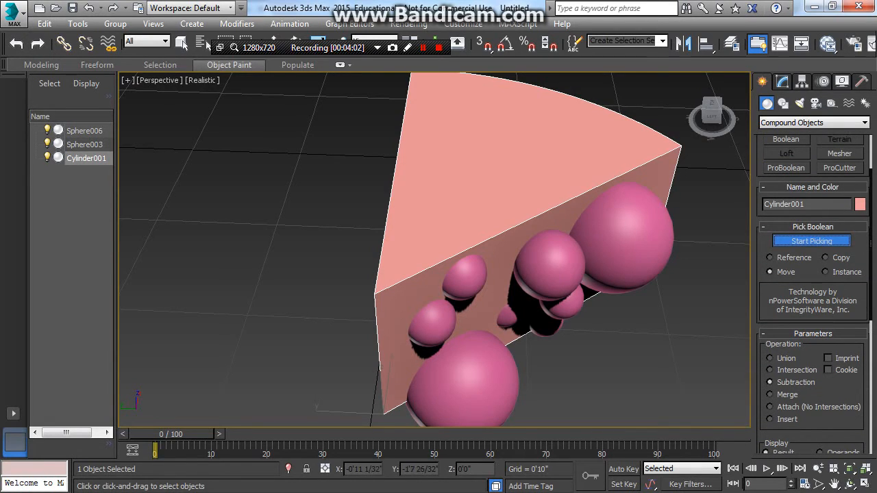
click(620, 237)
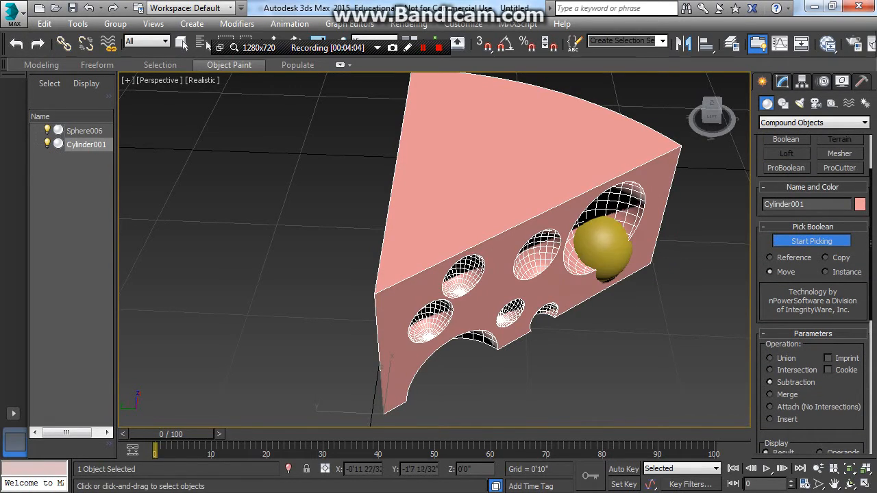
click(601, 245)
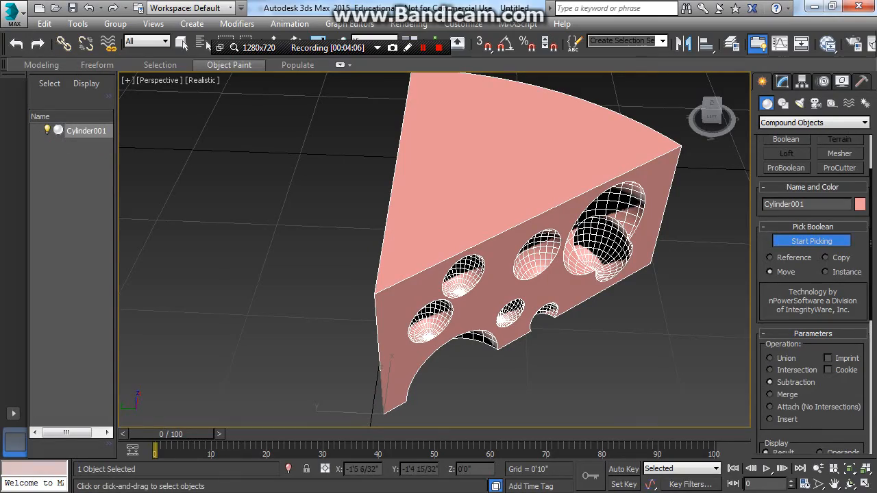
Examine the holes in the wedge's cut face from several angles in wireframe and shaded display
alt+middle_drag(589, 295, 531, 326)
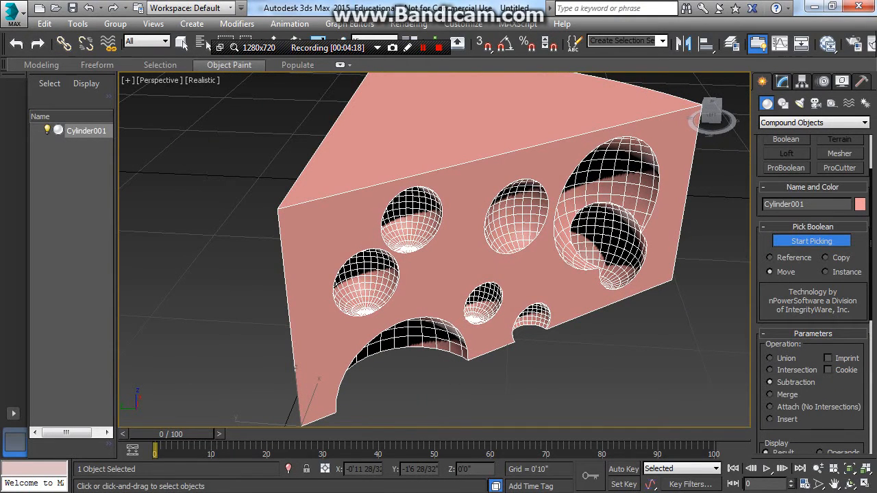
key(F3)
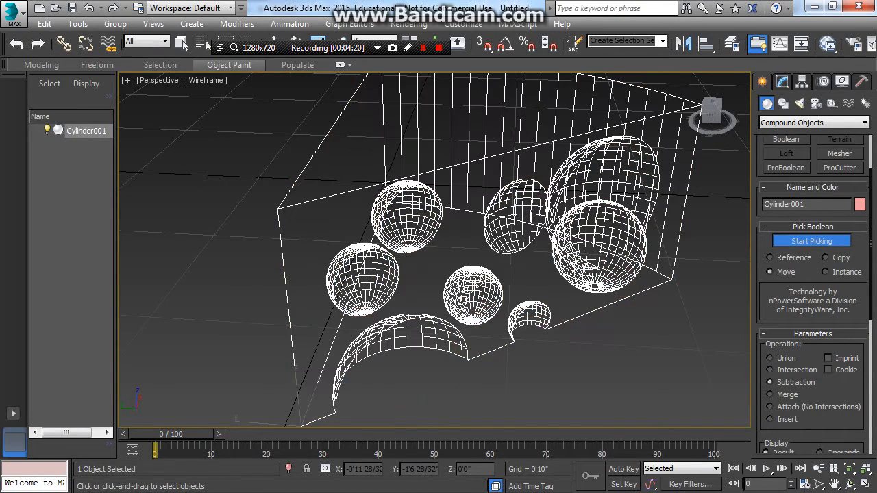
alt+middle_drag(425, 274, 726, 281)
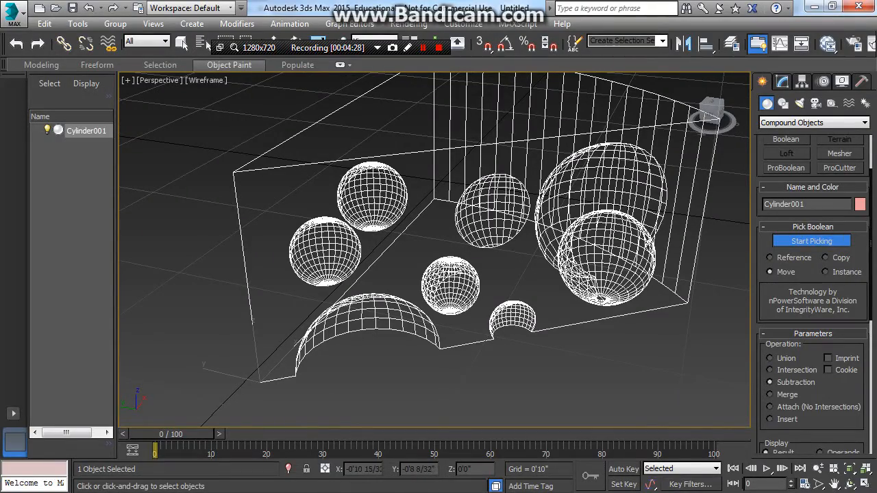
alt+middle_drag(438, 274, 483, 302)
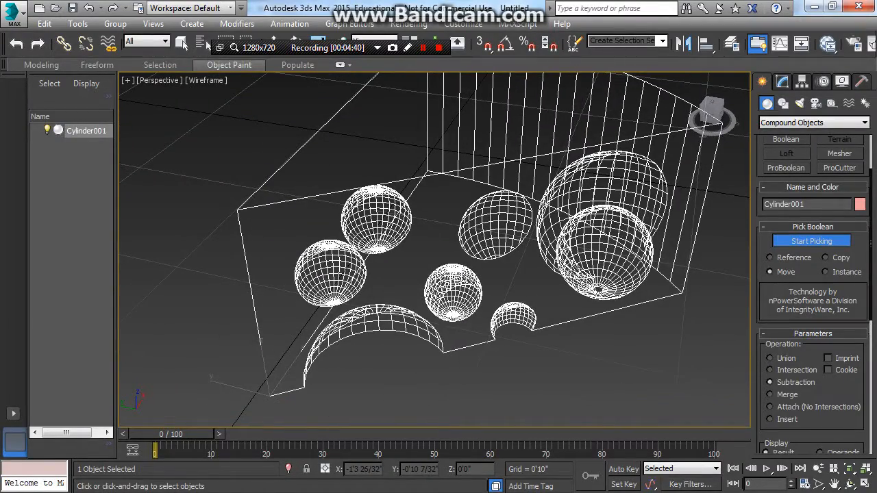
key(F3)
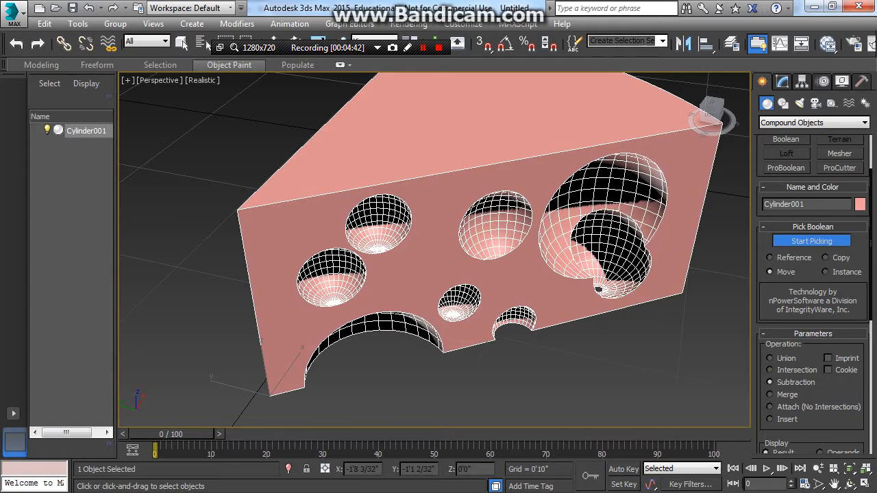